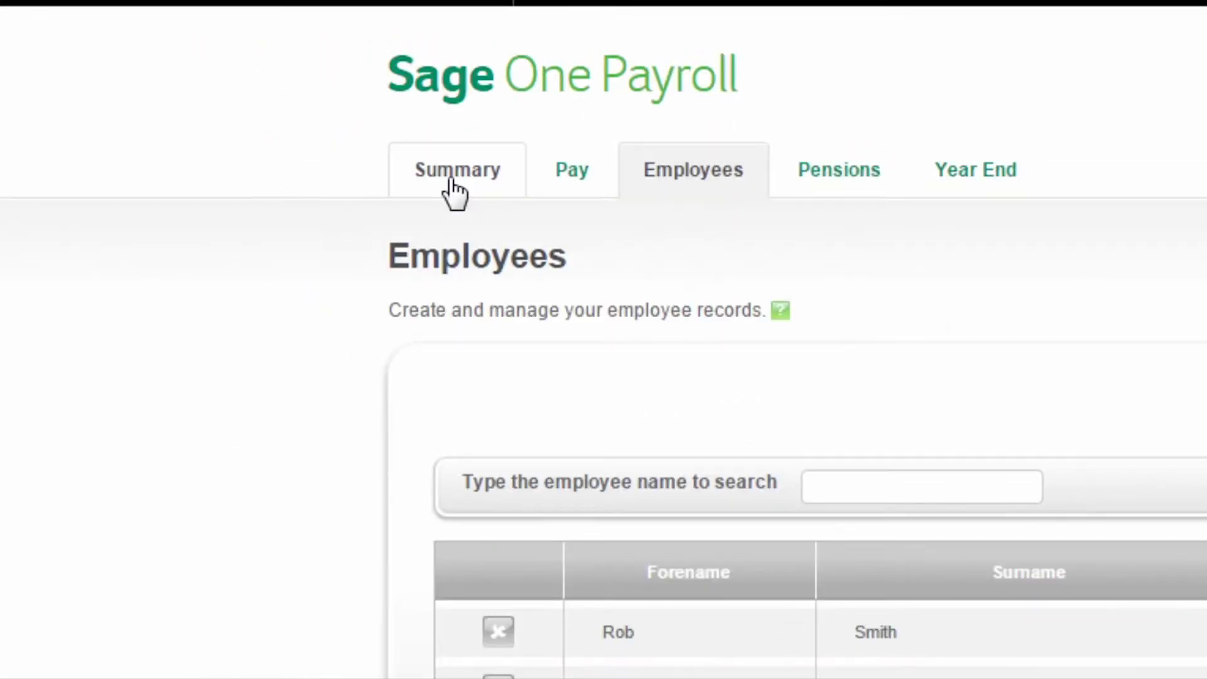
Step: Start the monthly pay run for Month 3, confirm the 30/06/2014 pay date and continue to recording absences
{"action": "left_click", "coordinate": [452, 181]}
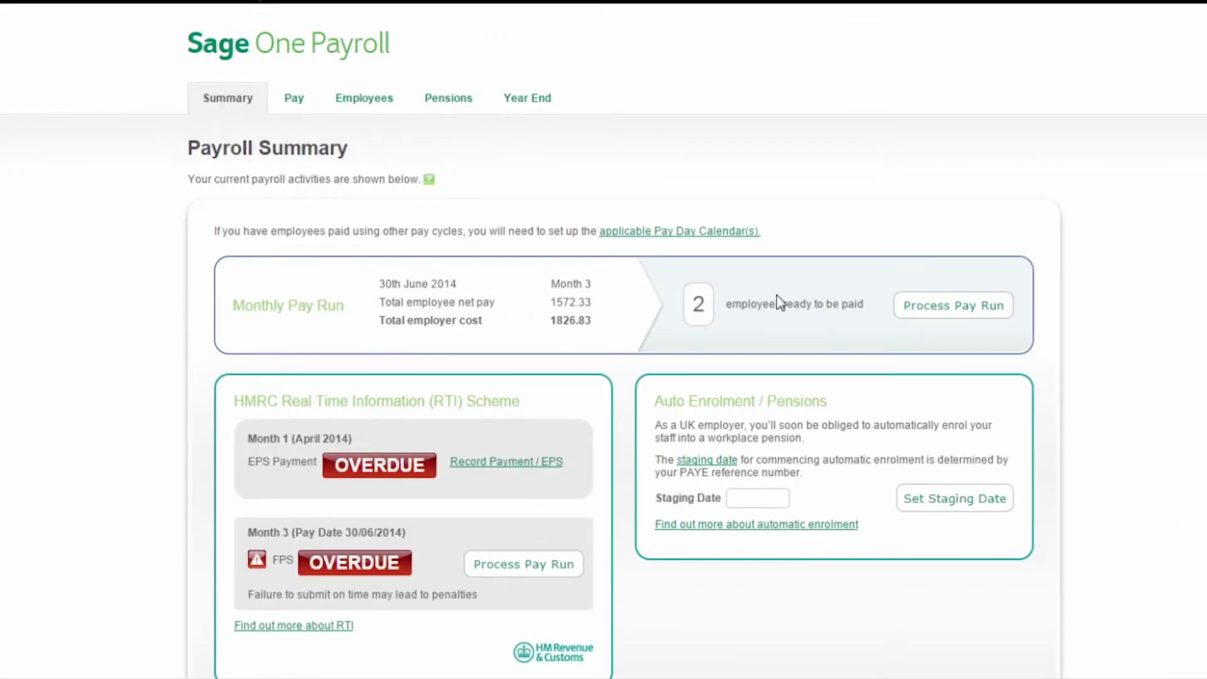
{"action": "left_click", "coordinate": [966, 321]}
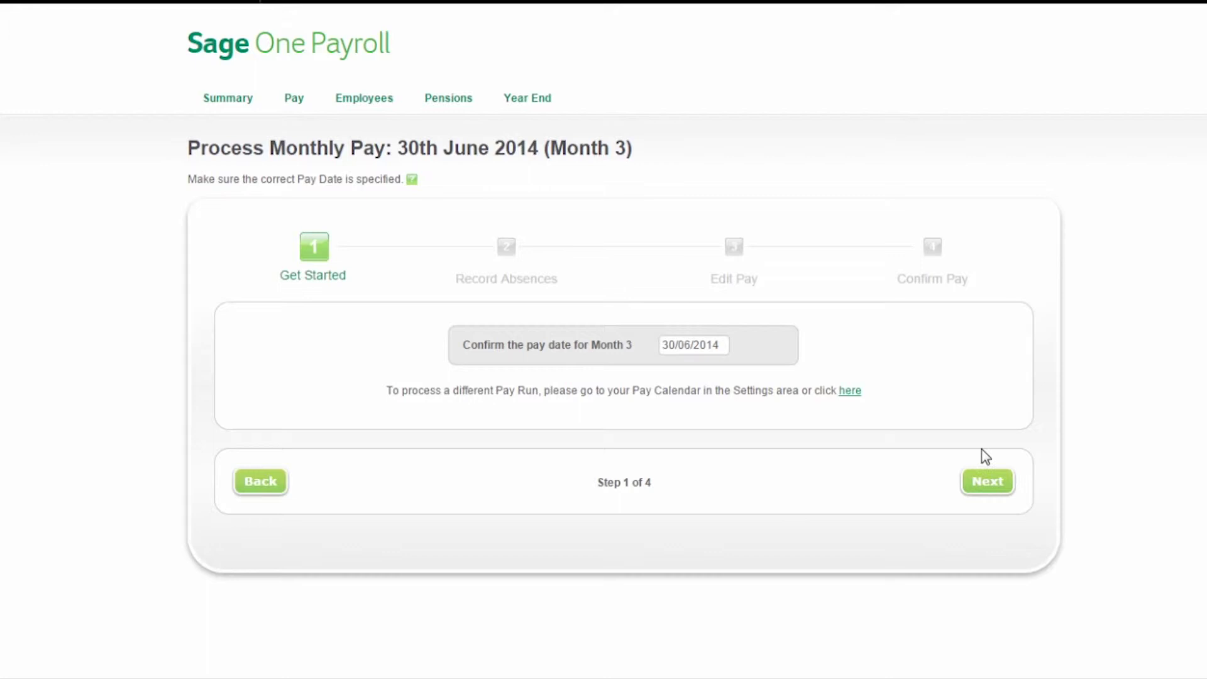
{"action": "left_click", "coordinate": [988, 484]}
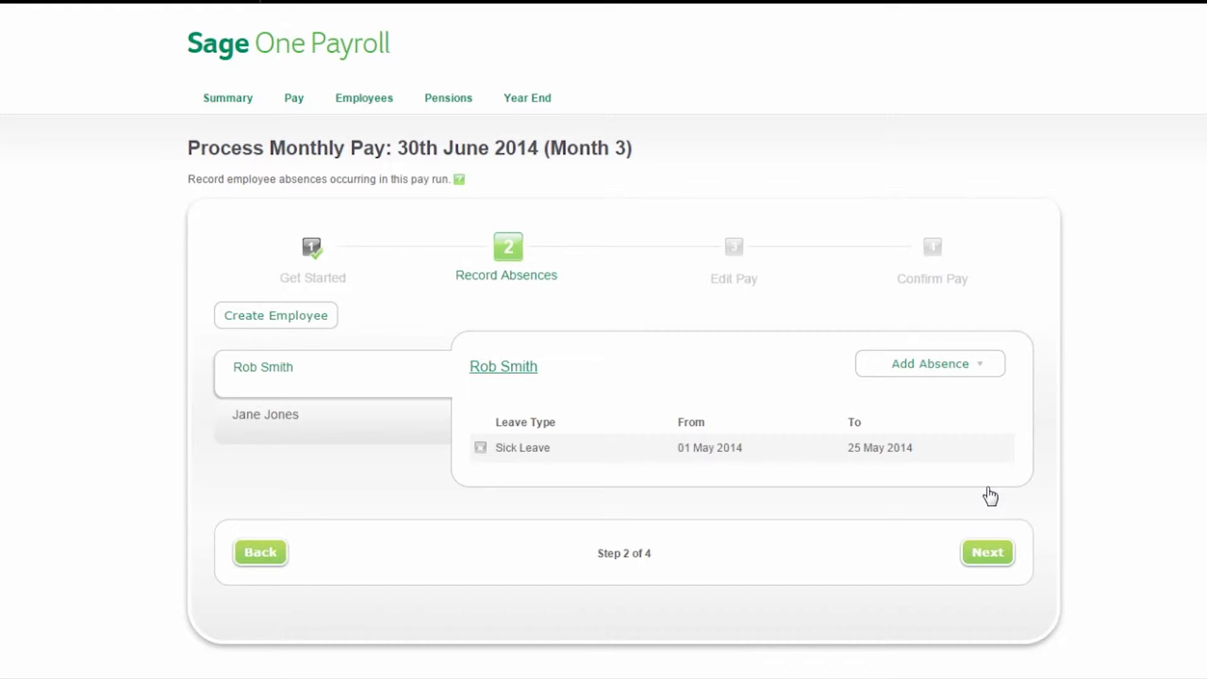
Step: Start a new Paternity (Birth) absence for the first employee in the pay run
{"action": "left_click", "coordinate": [287, 386]}
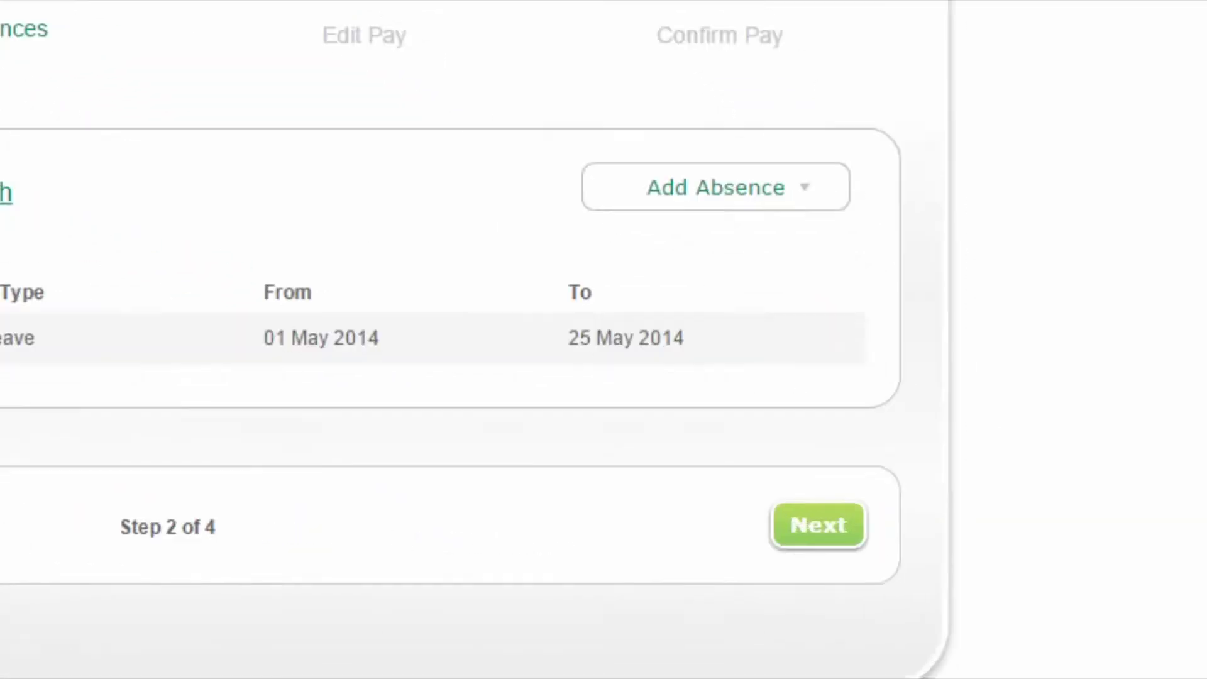
{"action": "left_click", "coordinate": [534, 133]}
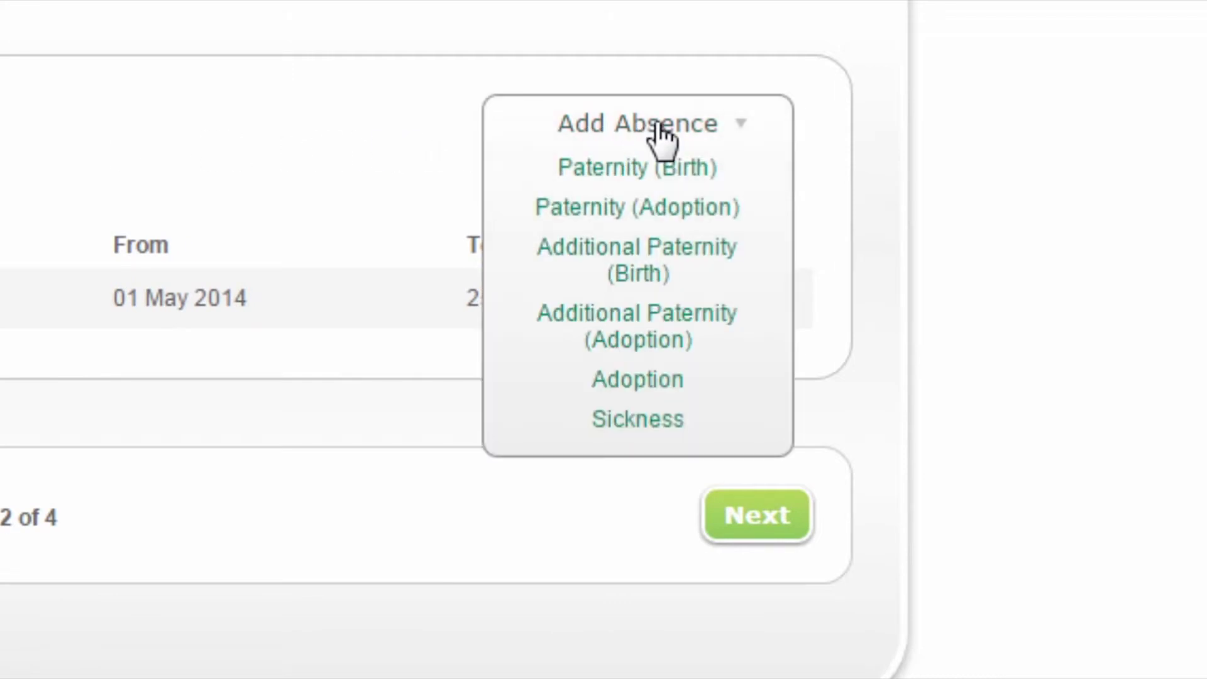
{"action": "left_click", "coordinate": [647, 179]}
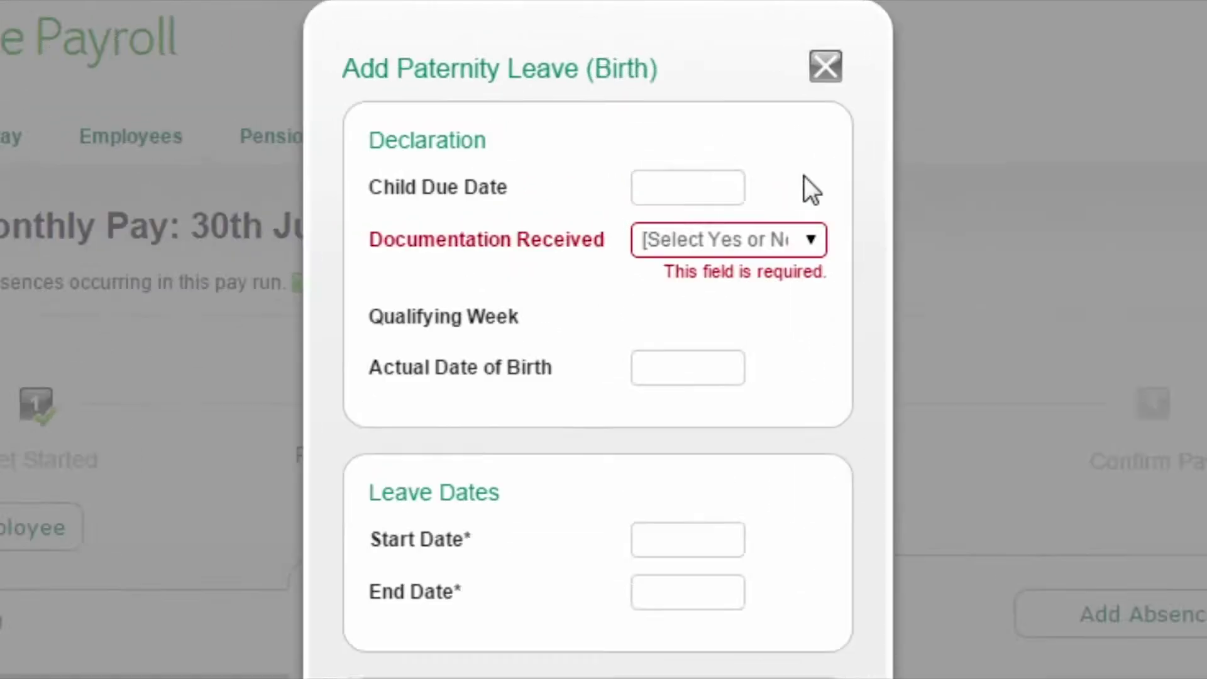
Step: In the paternity leave declaration, set the child due date to 31/07/2014 and the documentation received option to Yes
{"action": "left_click", "coordinate": [754, 221]}
{"action": "type", "text": "31/07/20"}
{"action": "type", "text": "14"}
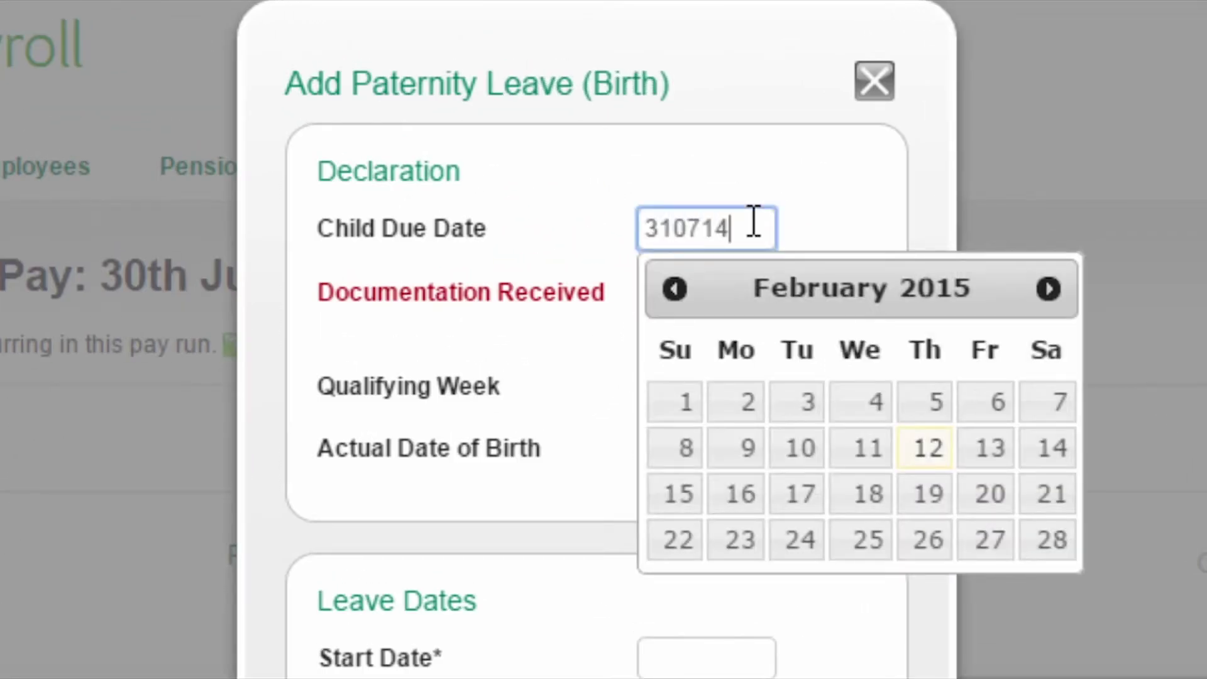
{"action": "left_click", "coordinate": [859, 179]}
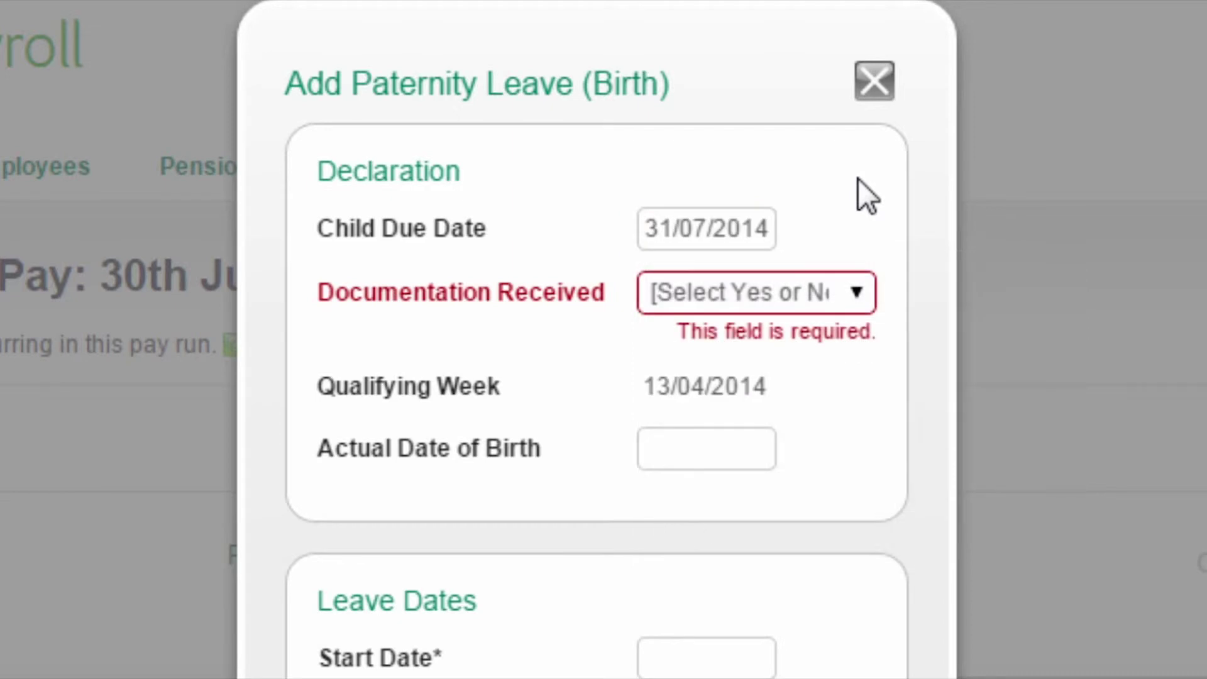
{"action": "left_click", "coordinate": [861, 293]}
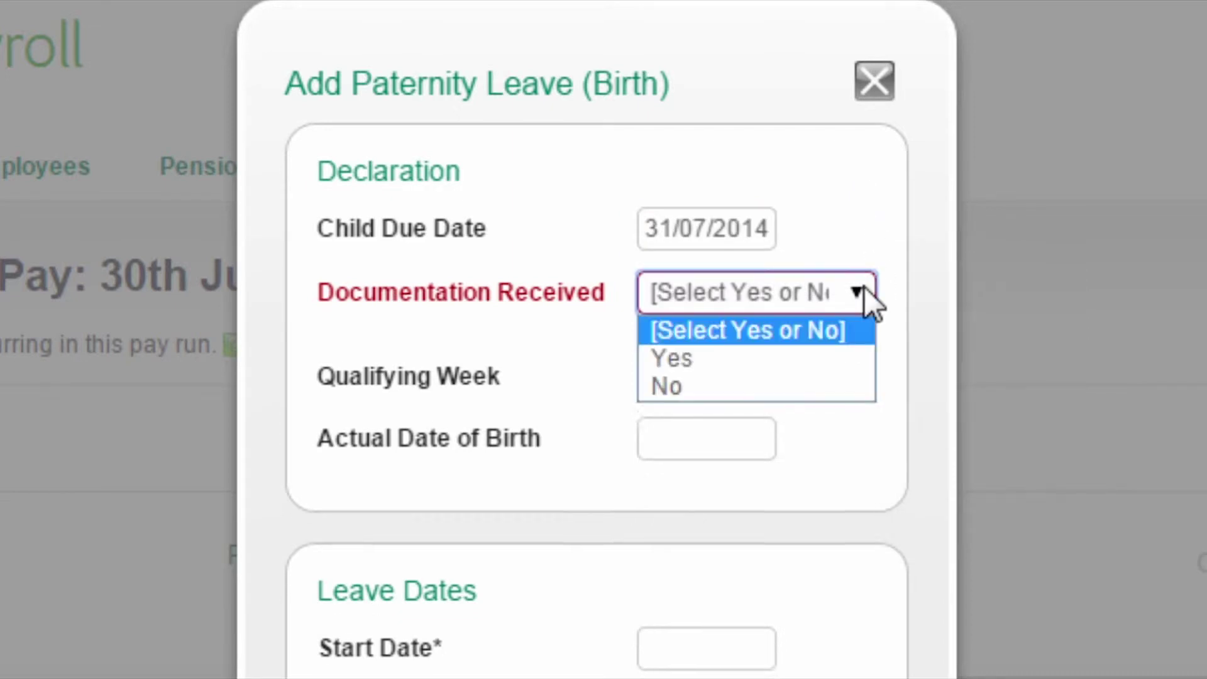
{"action": "left_click", "coordinate": [741, 357]}
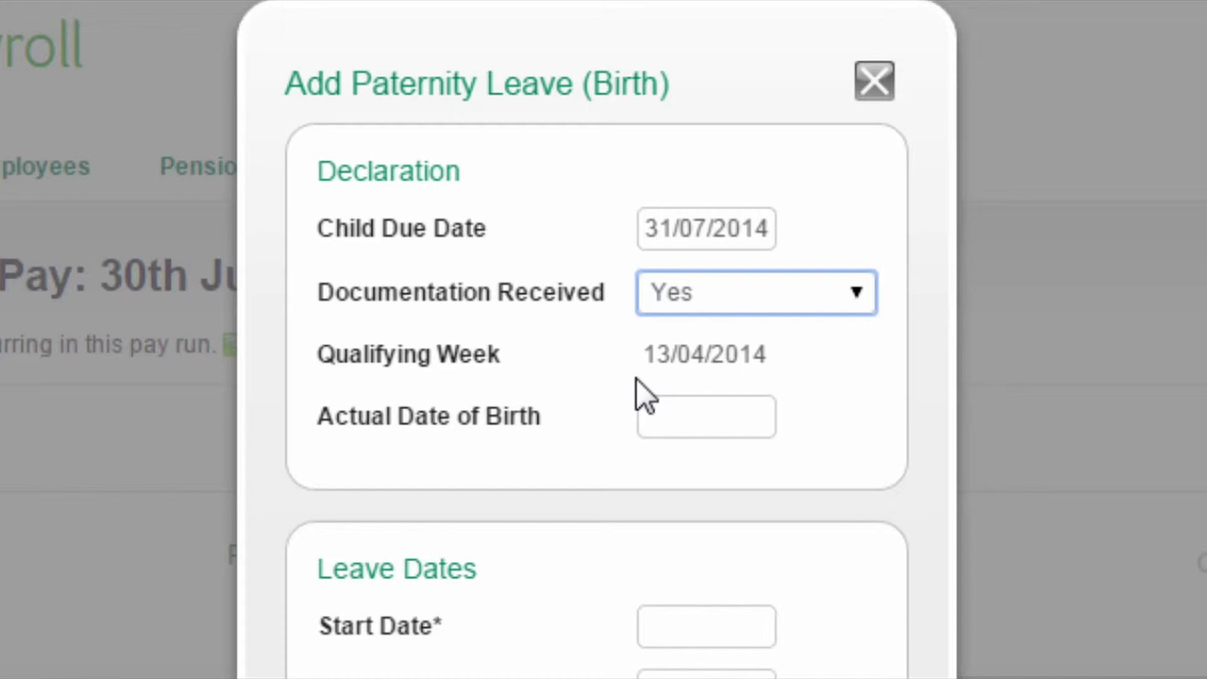
Step: Enter the child's actual date of birth in the paternity leave declaration
{"action": "left_click", "coordinate": [709, 413]}
{"action": "type", "text": "01"}
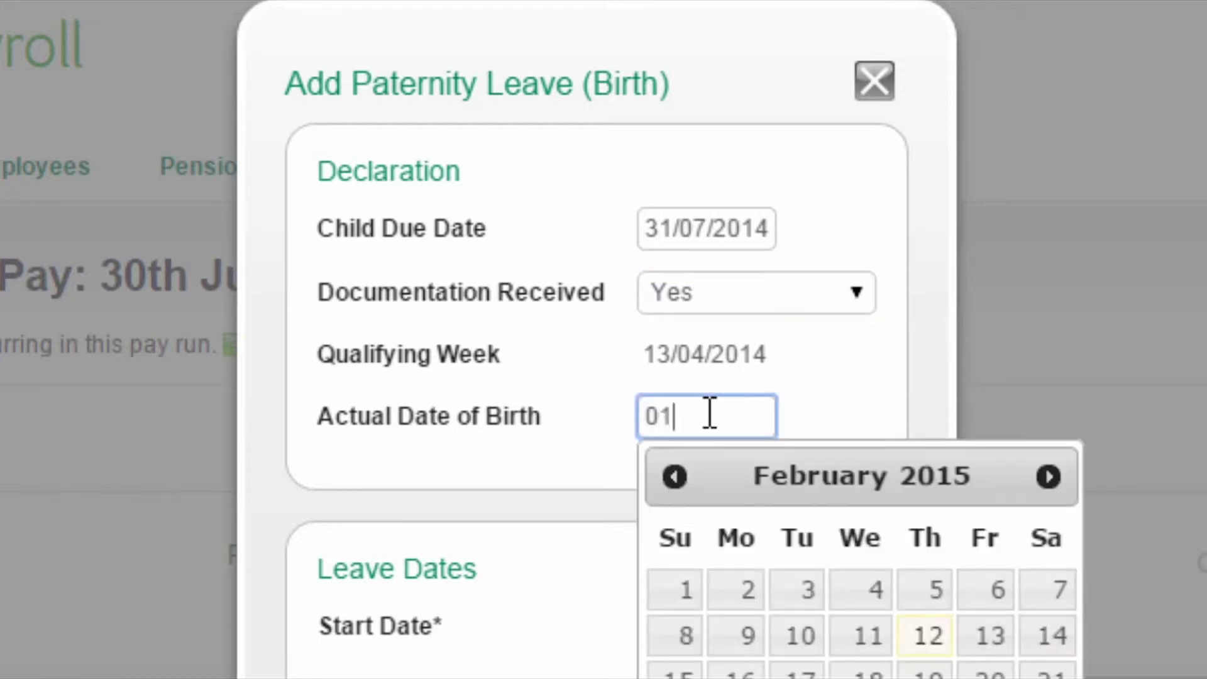
{"action": "type", "text": "0614"}
{"action": "left_click", "coordinate": [825, 367]}
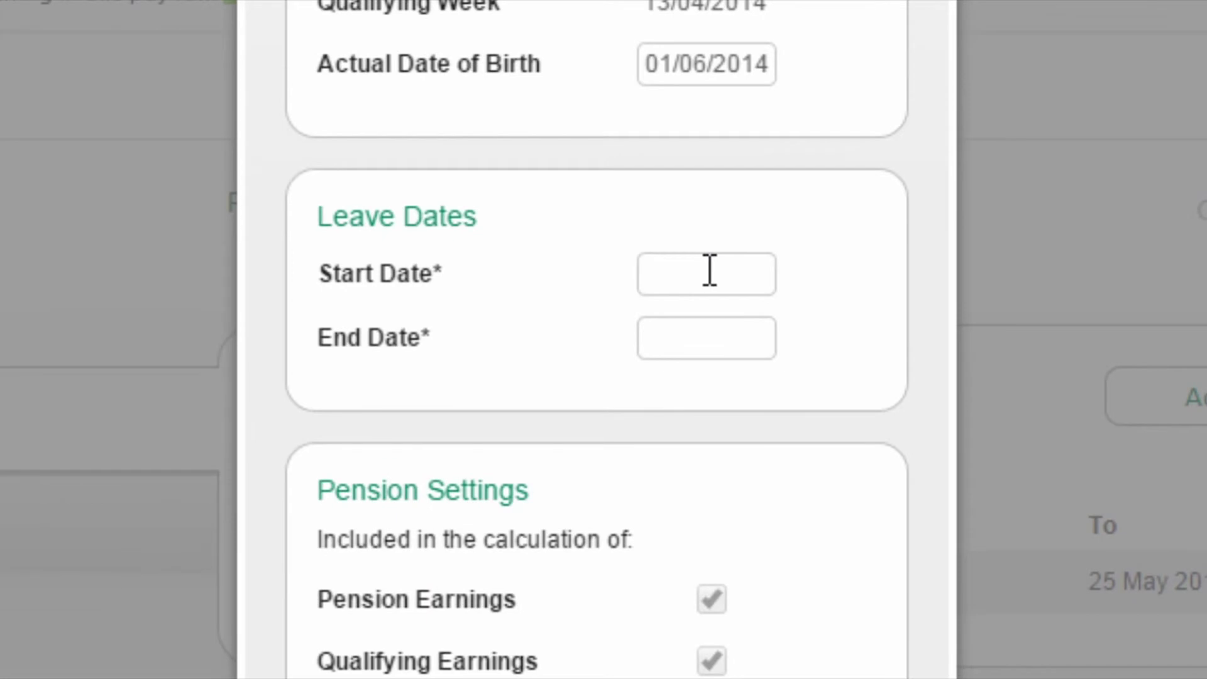
Step: Set the paternity leave to start on 11/06/2014 and end on 24/06/2014
{"action": "left_click", "coordinate": [712, 272]}
{"action": "type", "text": "110614"}
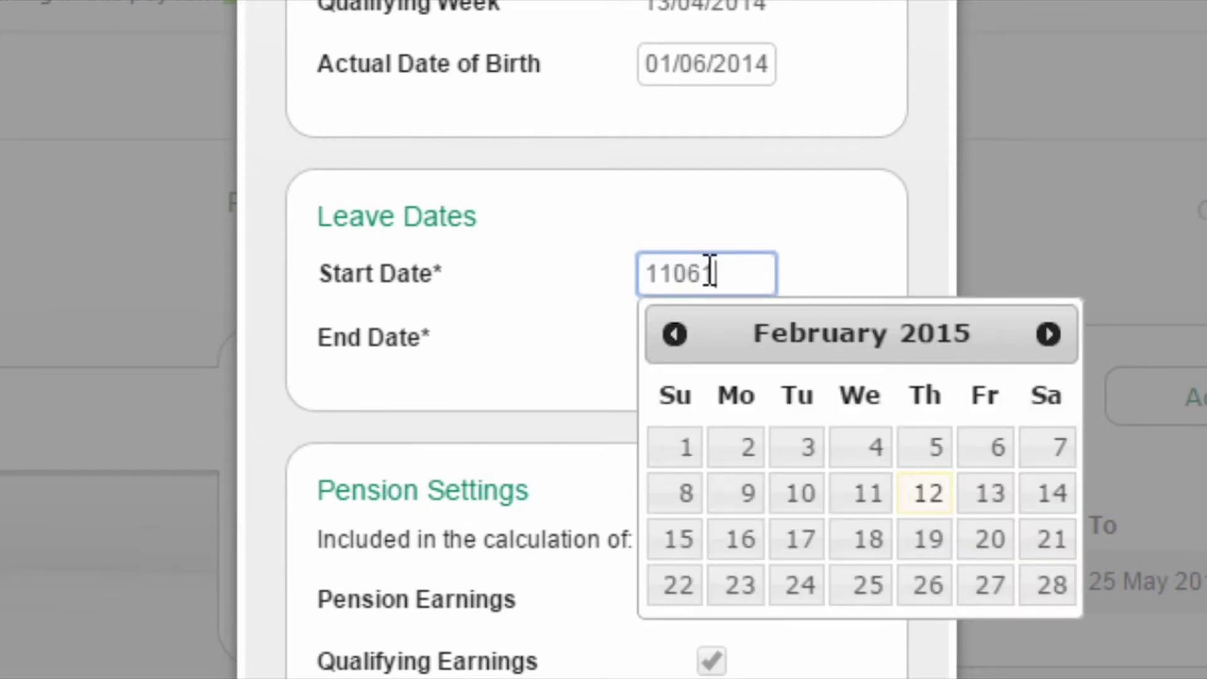
{"action": "left_click", "coordinate": [809, 280]}
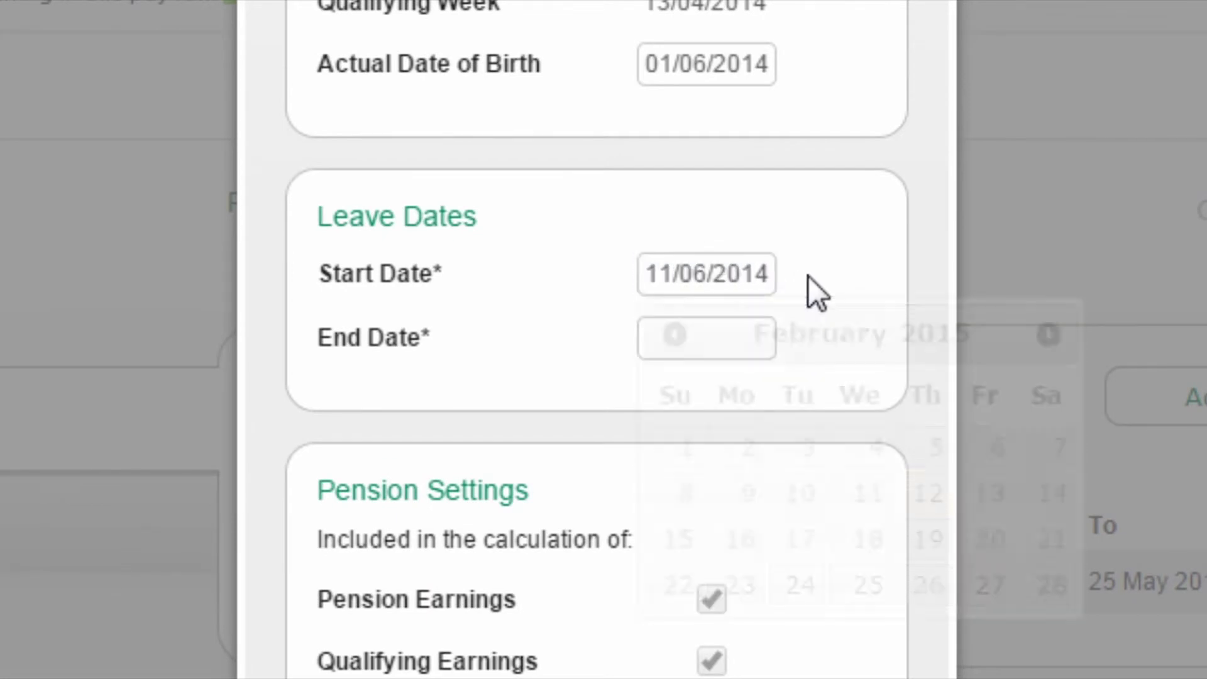
{"action": "left_click", "coordinate": [726, 331]}
{"action": "type", "text": "24/06/20"}
{"action": "type", "text": "14"}
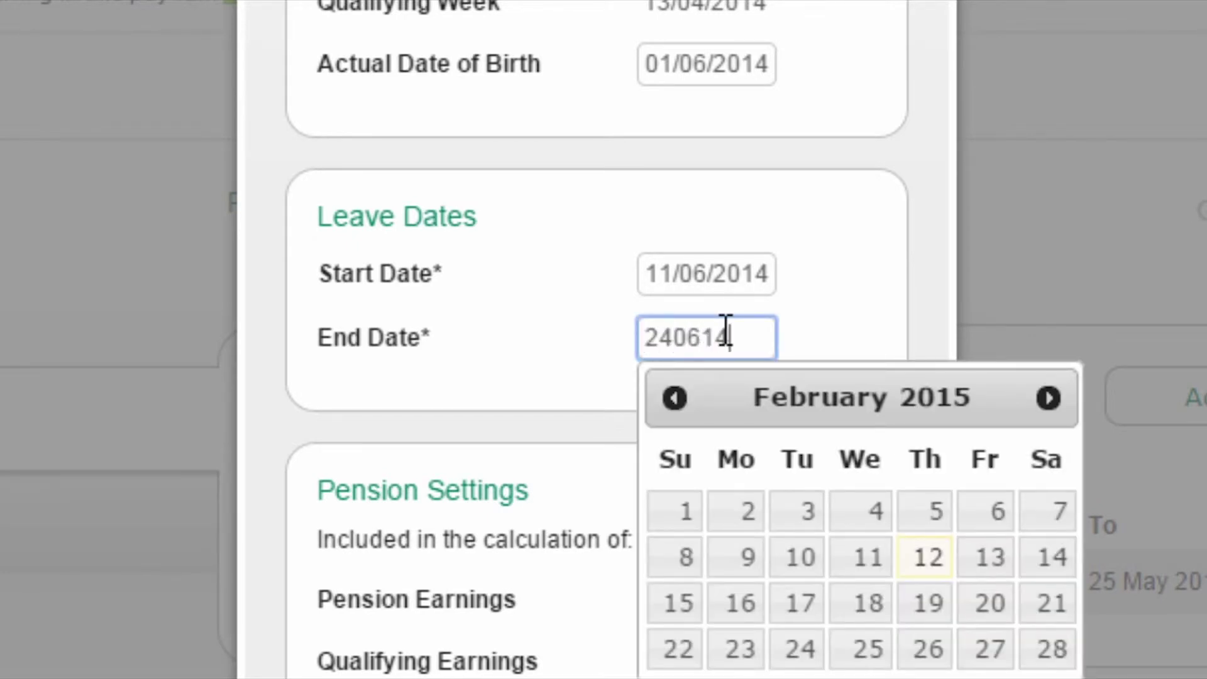
{"action": "left_click", "coordinate": [873, 327]}
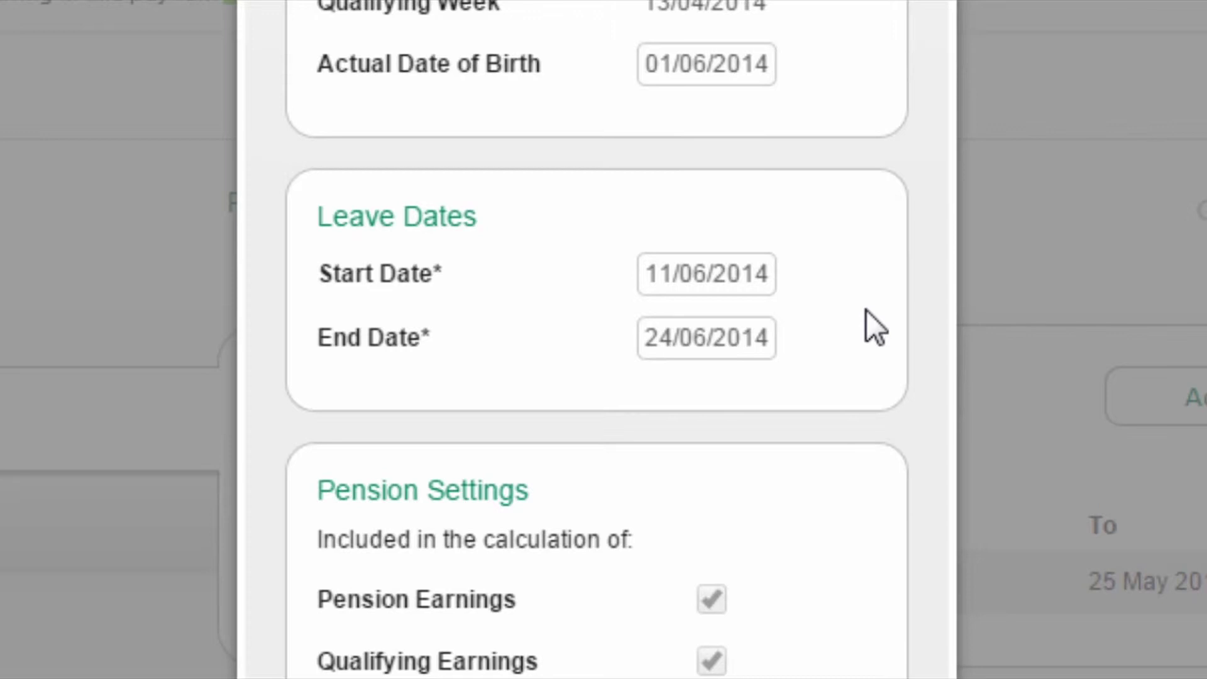
Step: Save the paternity leave with a manually set Average Weekly Earnings value of 200 and continue to the Edit Pay stage
{"action": "scroll", "coordinate": [868, 629], "scroll_direction": "down", "scroll_amount": 5}
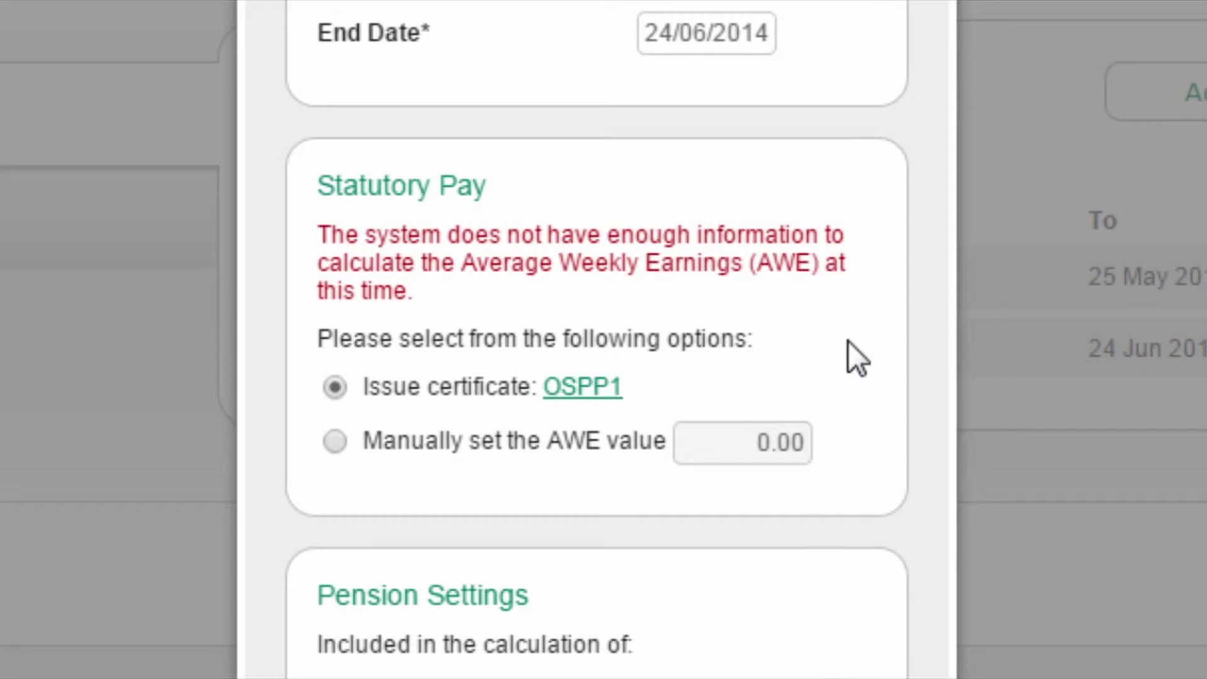
{"action": "left_click", "coordinate": [331, 442]}
{"action": "left_click", "coordinate": [742, 444]}
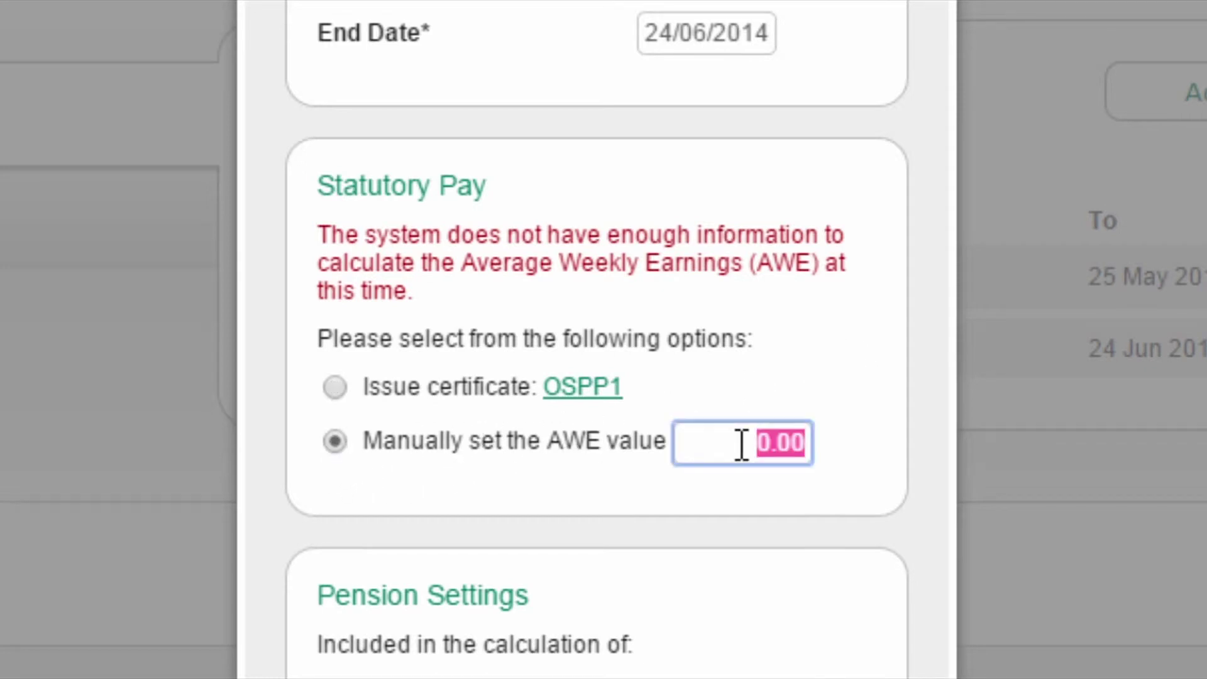
{"action": "type", "text": "200"}
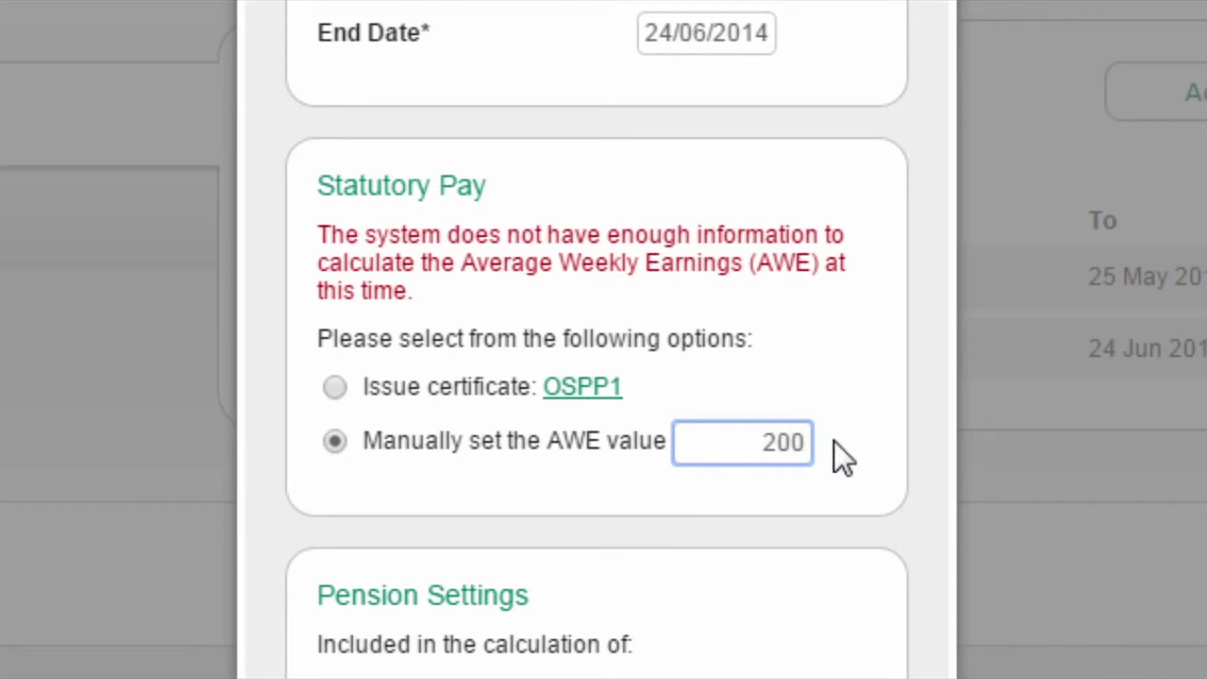
{"action": "left_click", "coordinate": [859, 458]}
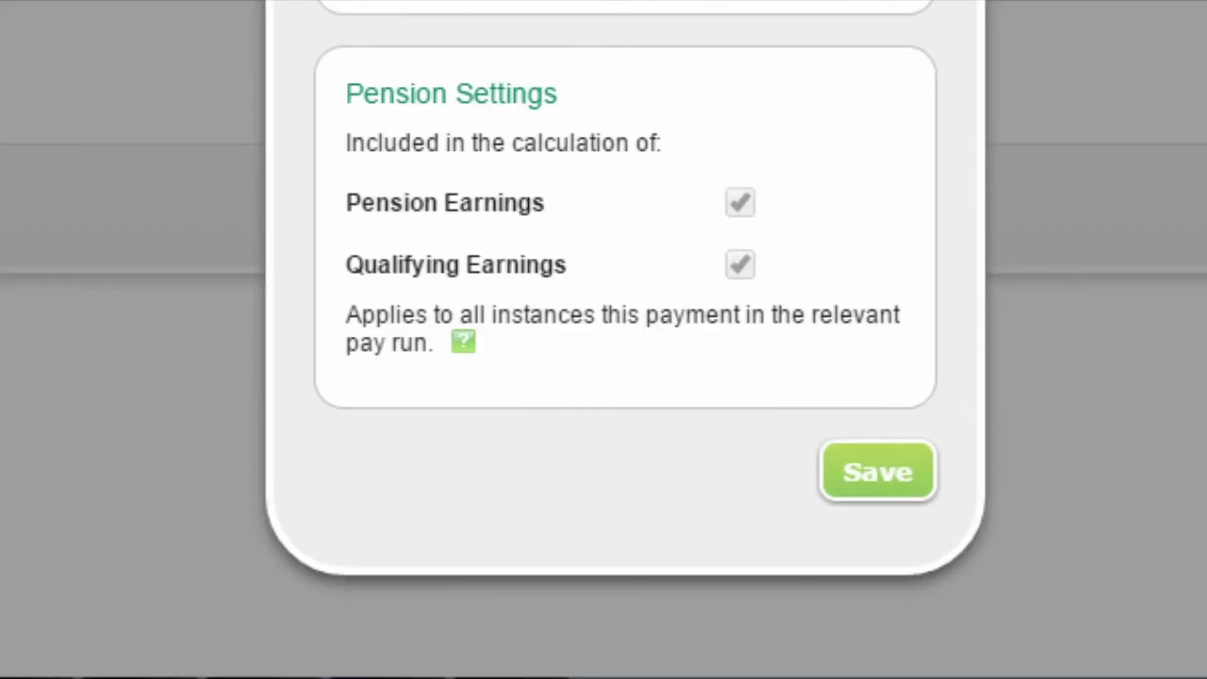
{"action": "left_click", "coordinate": [898, 477]}
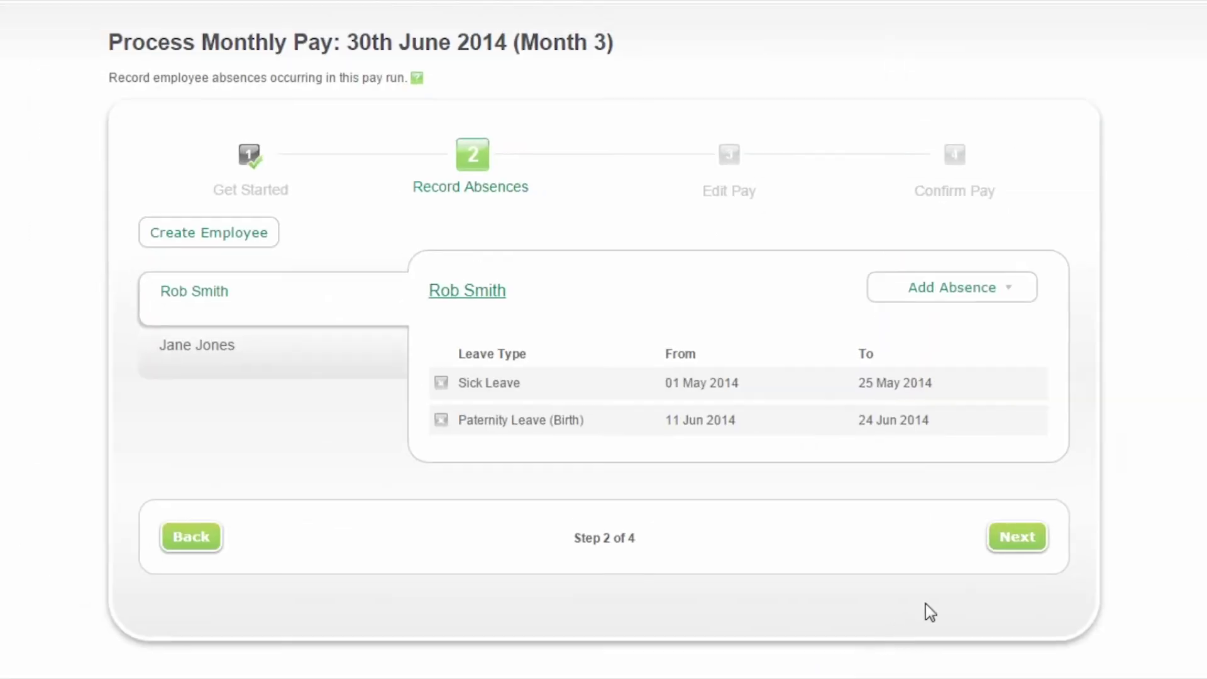
{"action": "left_click", "coordinate": [1017, 538]}
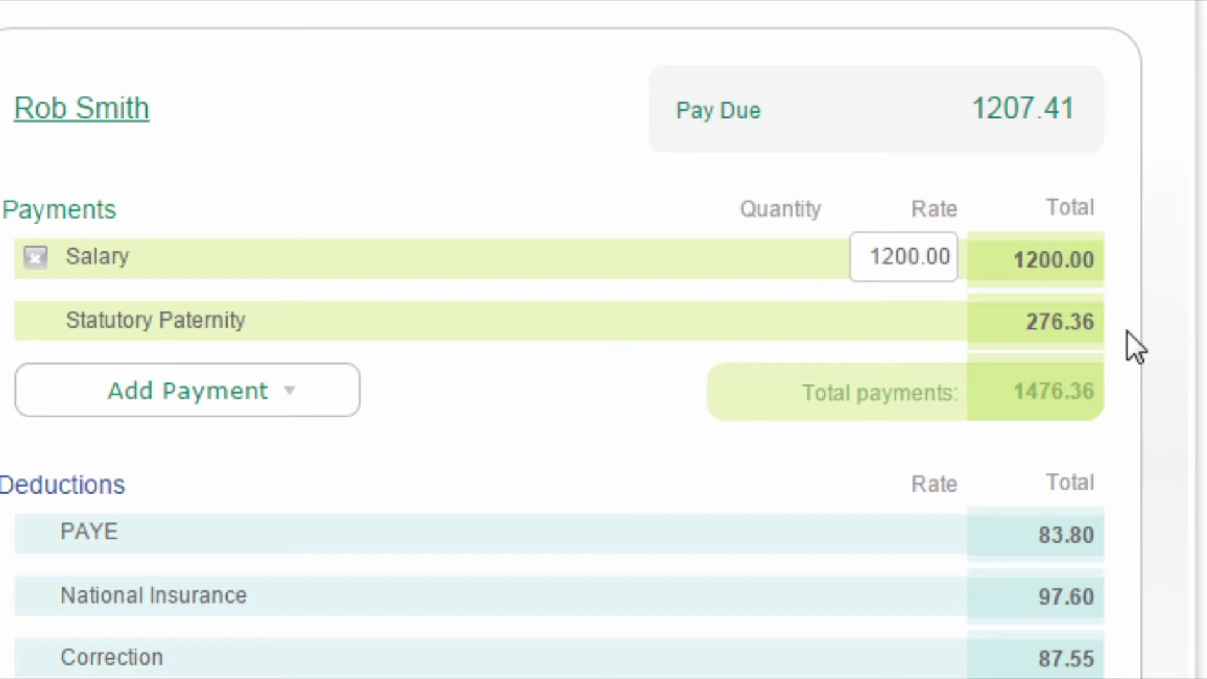
Step: Set the salary rate of the employee on paternity leave to 900
{"action": "left_click", "coordinate": [863, 255]}
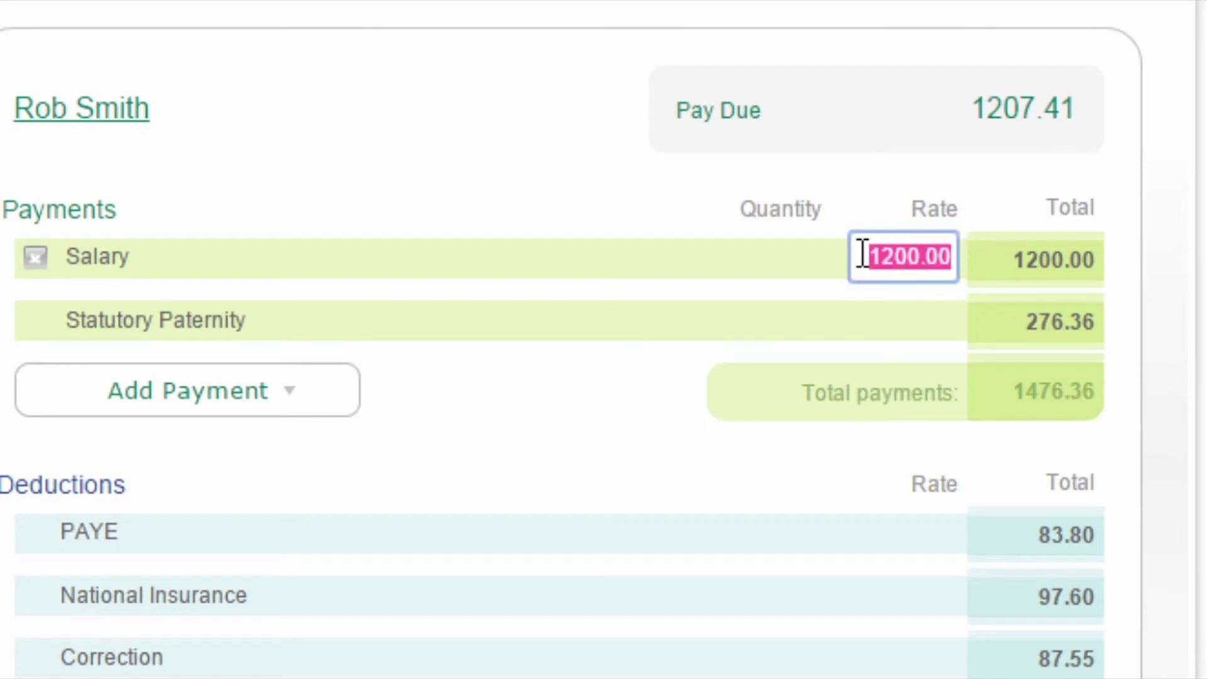
{"action": "type", "text": "900"}
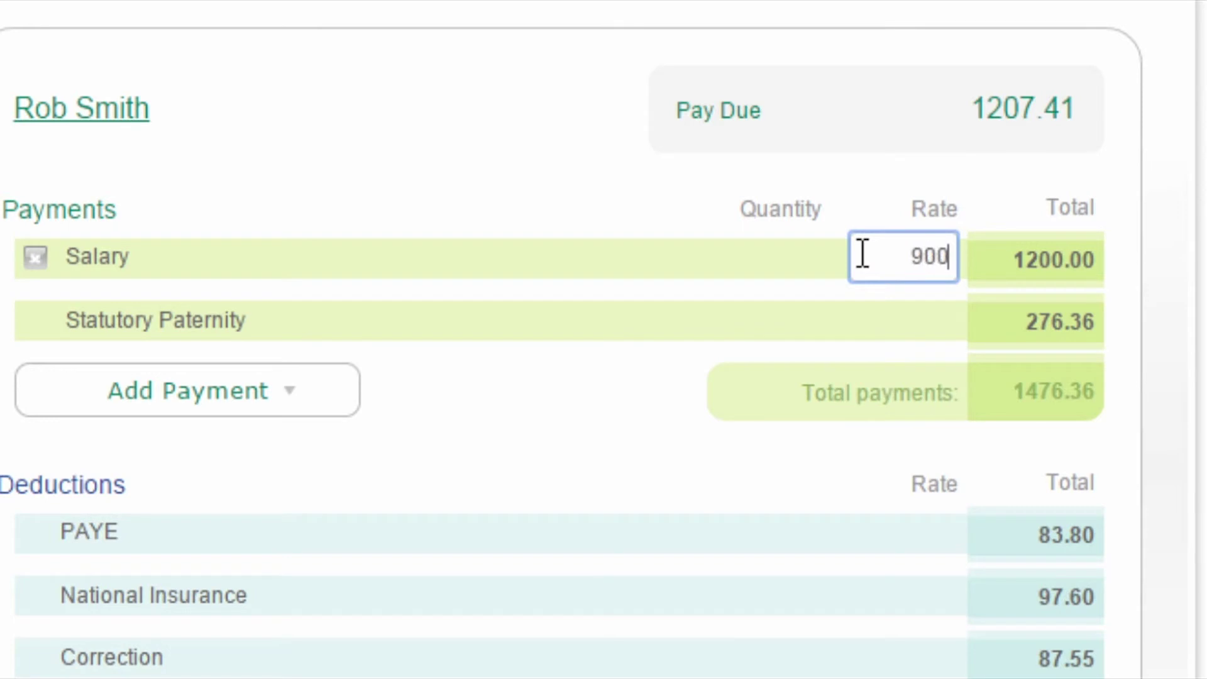
{"action": "left_click", "coordinate": [839, 215]}
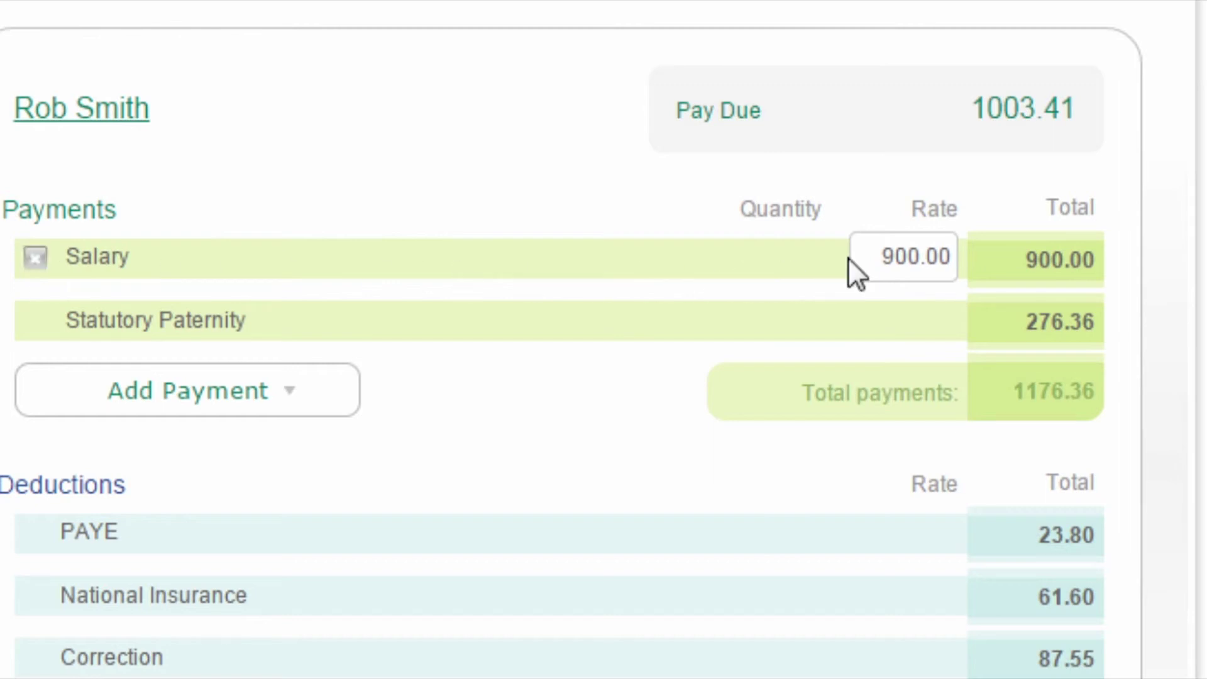
Step: Set the salary rate of the employee on paternity leave to 0 and proceed past the Edit Pay stage
{"action": "left_click", "coordinate": [875, 253]}
{"action": "type", "text": "0"}
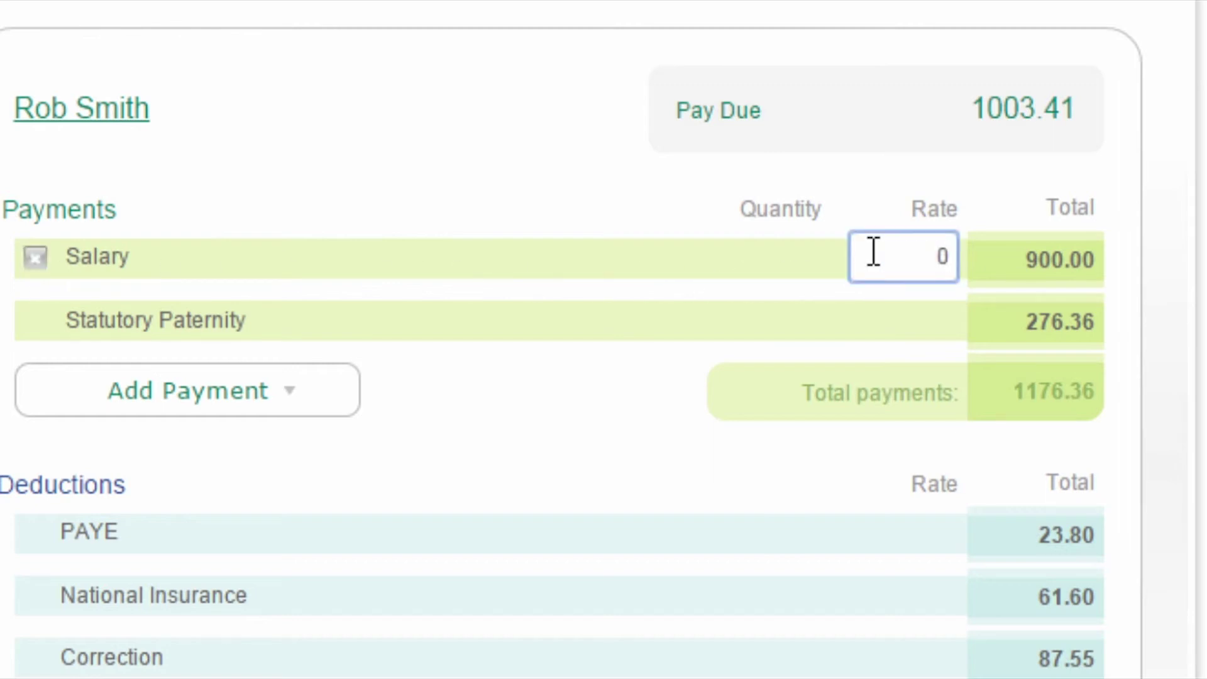
{"action": "left_click", "coordinate": [871, 207]}
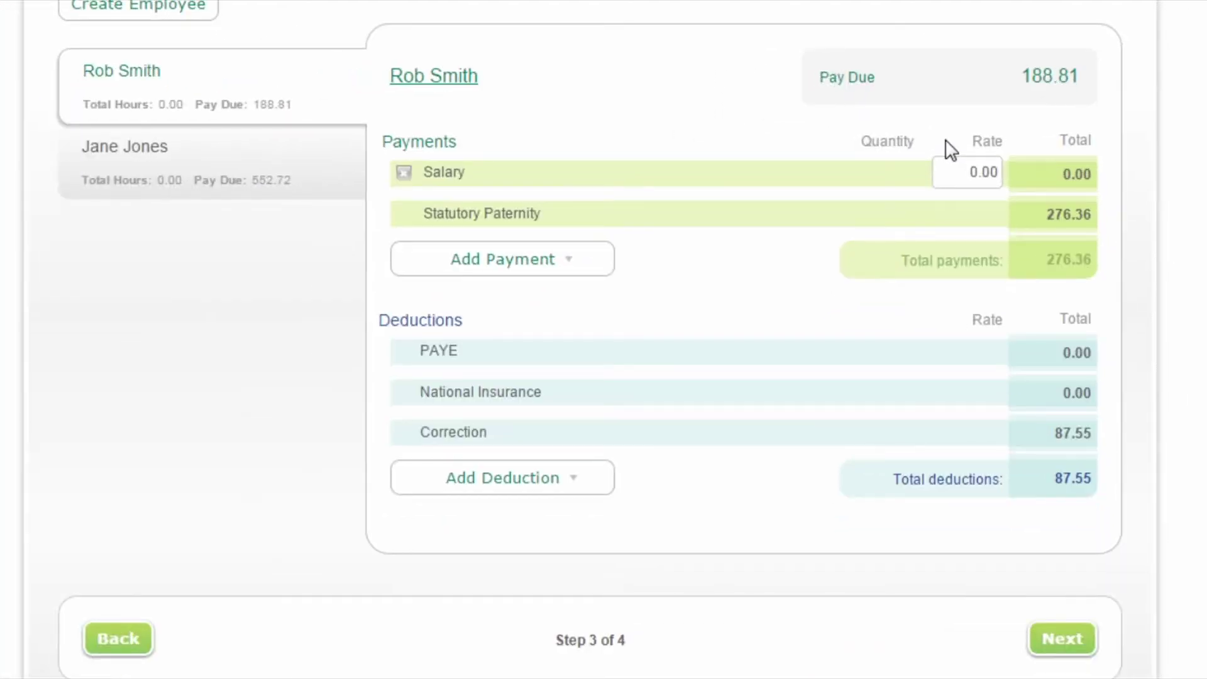
{"action": "left_click", "coordinate": [1064, 642]}
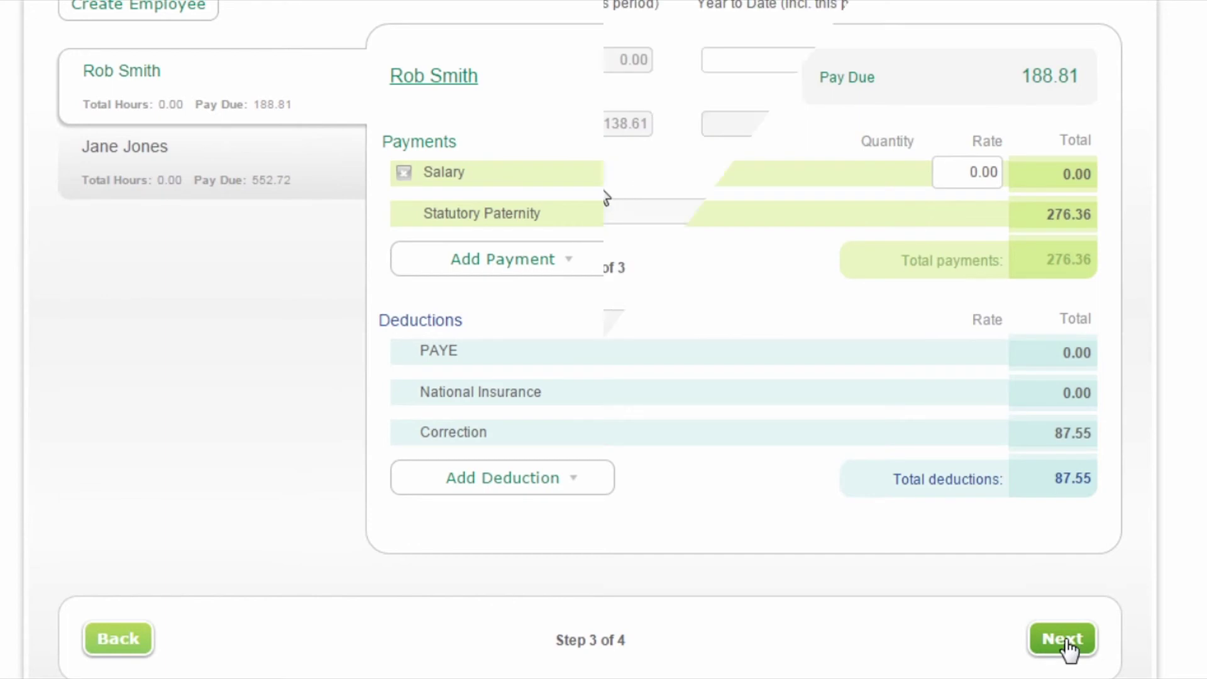